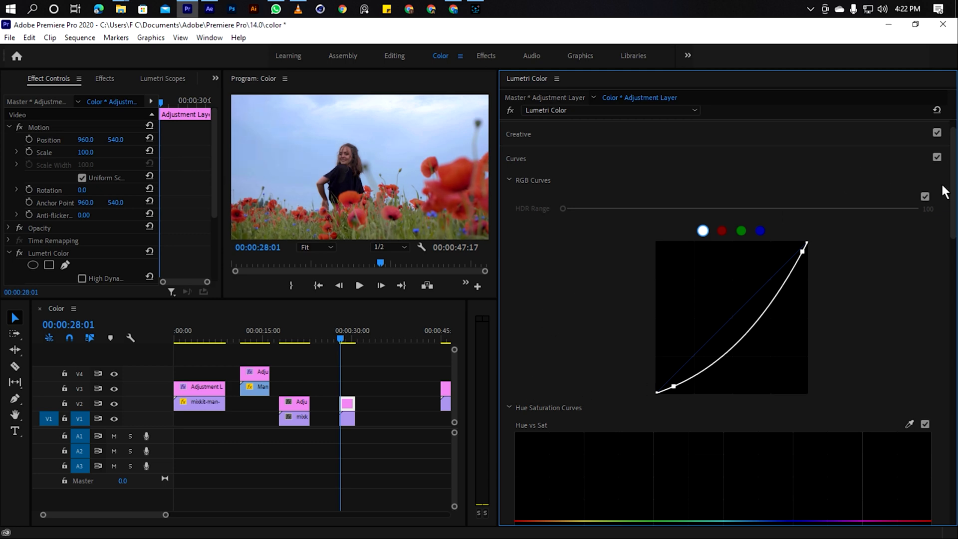
Browse the Creative look presets and leave the look set to None
scroll(943, 195, up, 1)
click(540, 183)
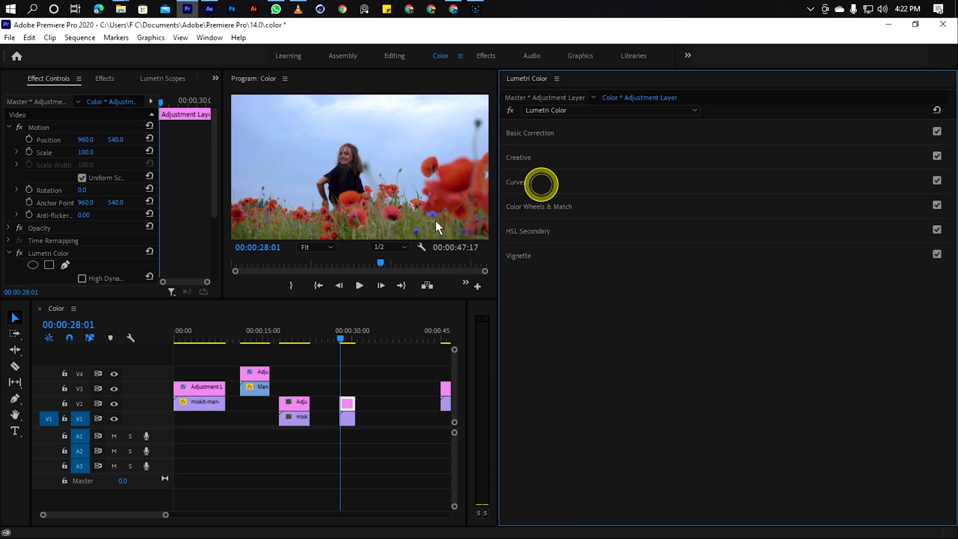
click(519, 158)
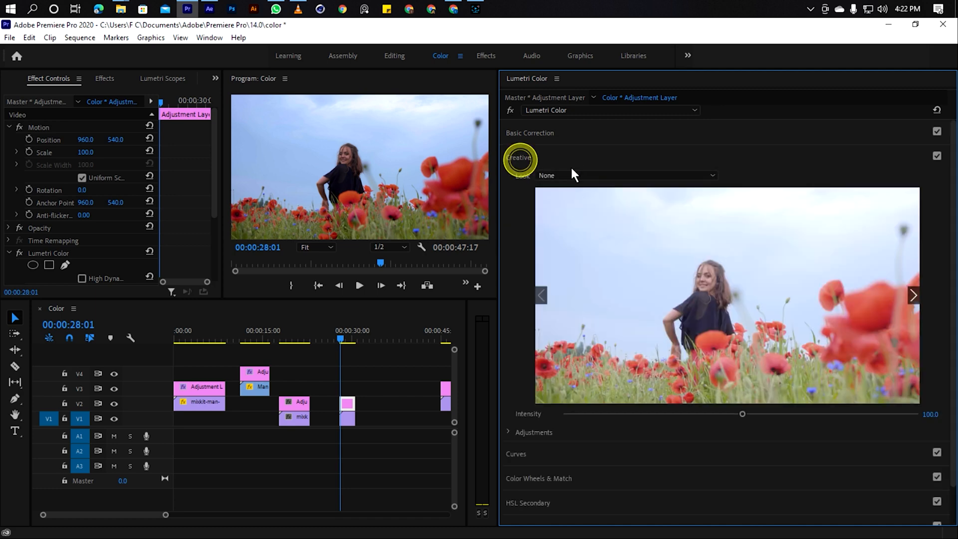
click(671, 174)
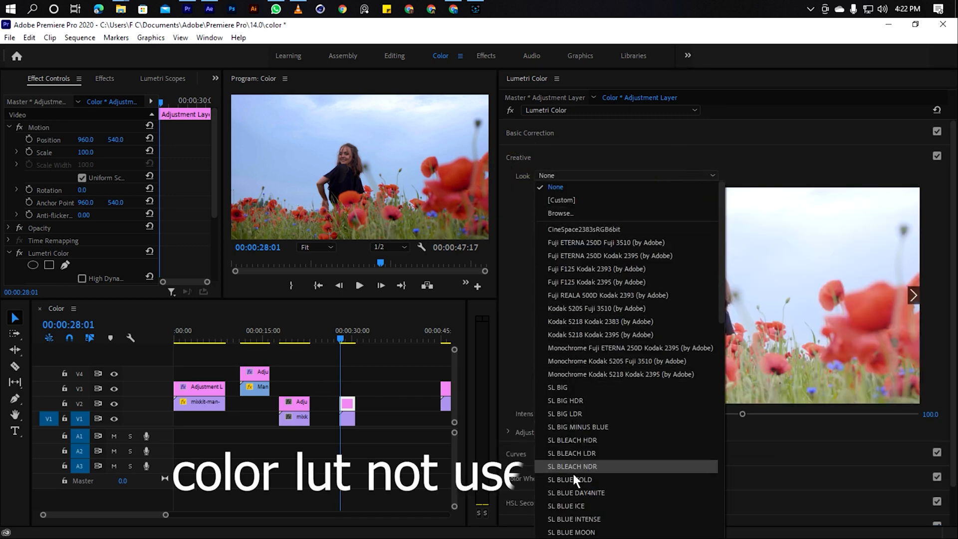
click(576, 194)
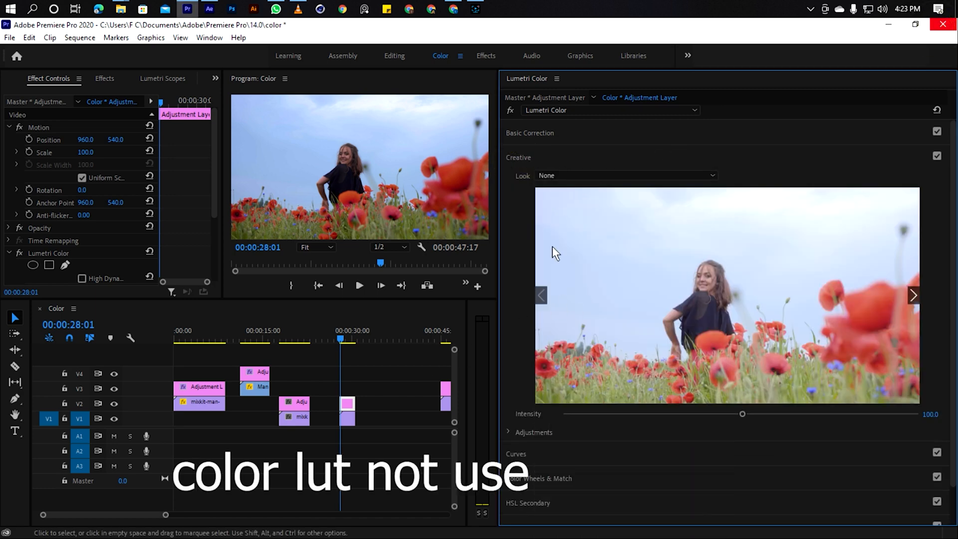
Show the Lumetri Scopes and set Temperature to -13.9, Tint to 0.5, Exposure to 0.5 and Contrast to -70.1 in Basic Correction
click(591, 133)
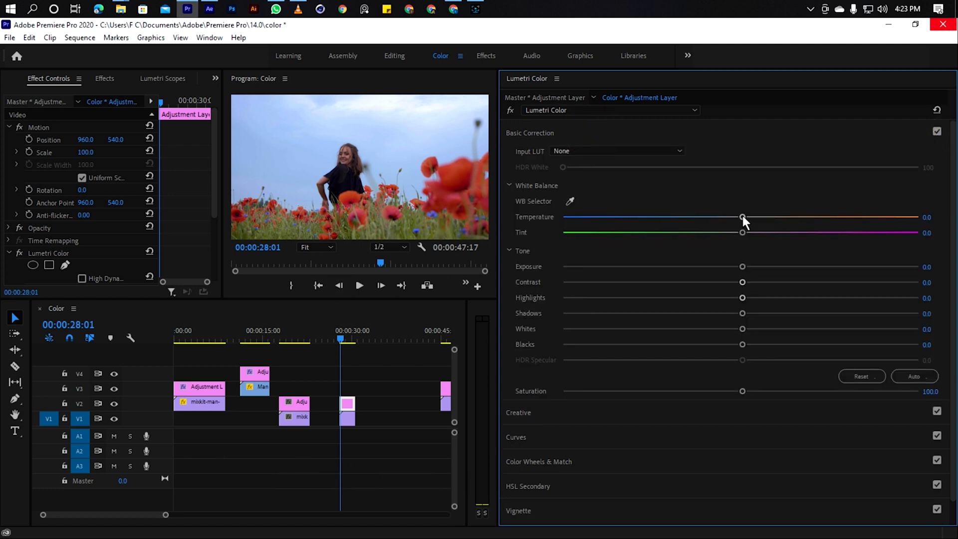
drag(742, 217, 695, 210)
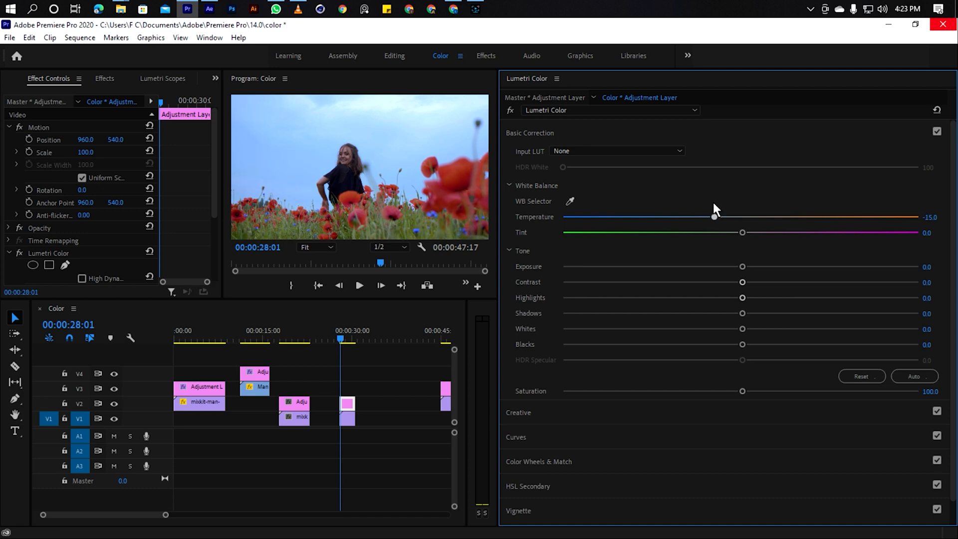
drag(633, 205, 771, 205)
click(164, 79)
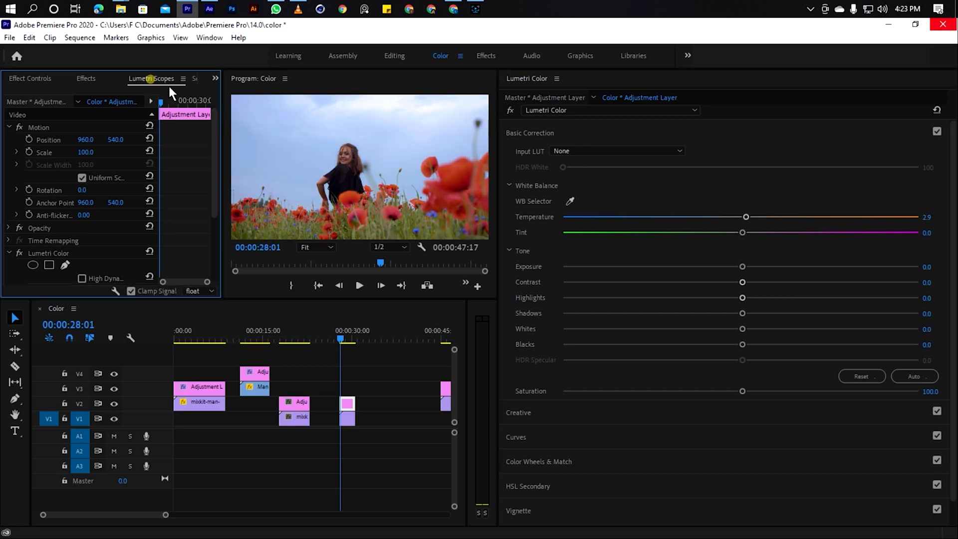
drag(746, 216, 655, 288)
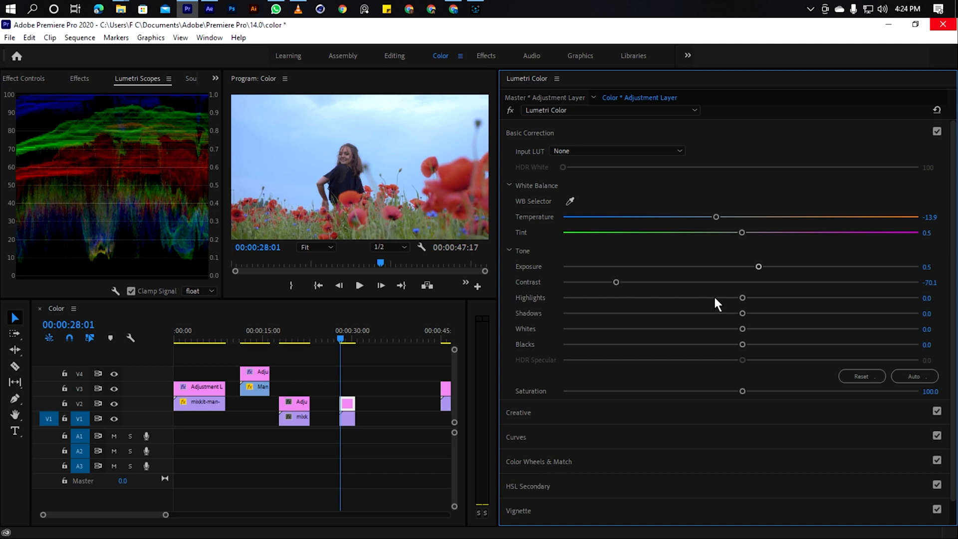
Set the adjustment layer's Highlights to 55, Shadows to -7.9 and Blacks to 100
drag(741, 297, 846, 298)
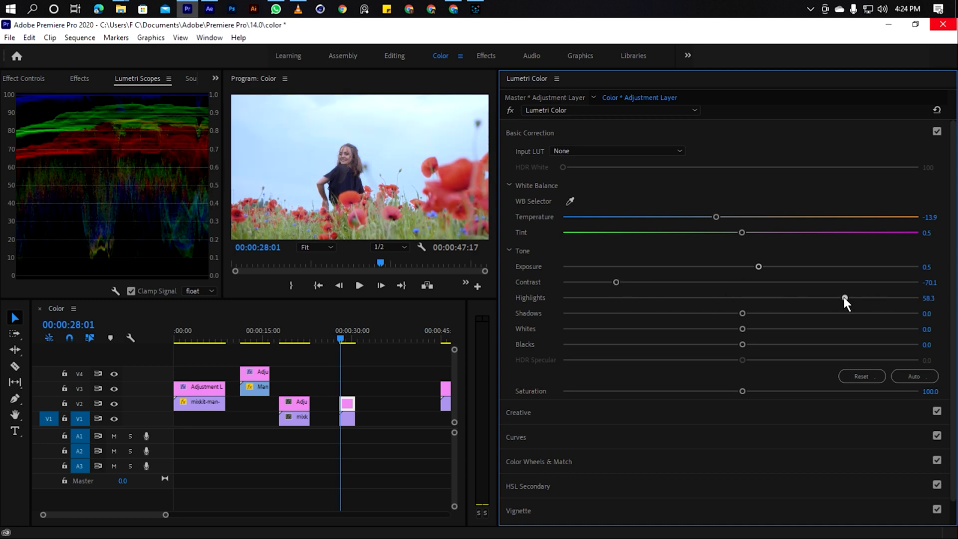
click(930, 298)
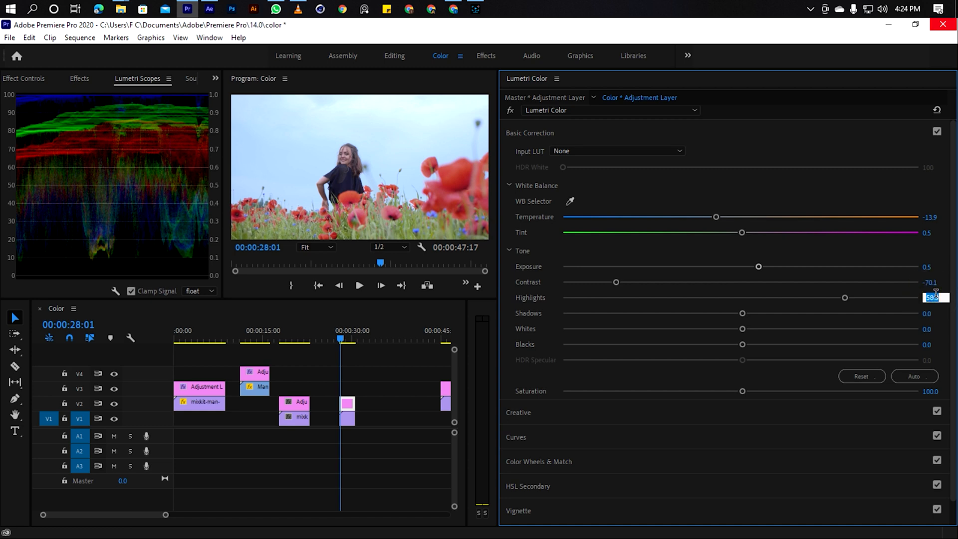
key(Return)
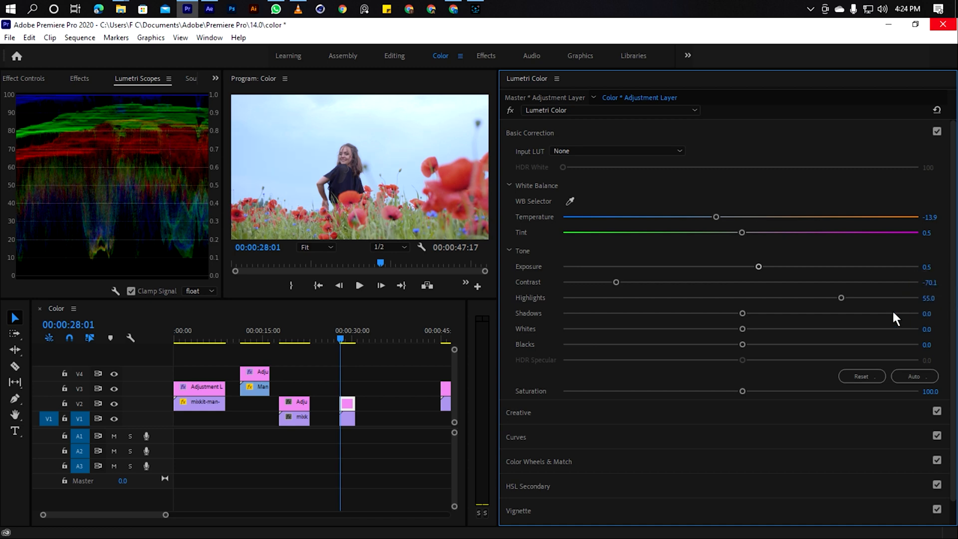
drag(741, 313, 953, 348)
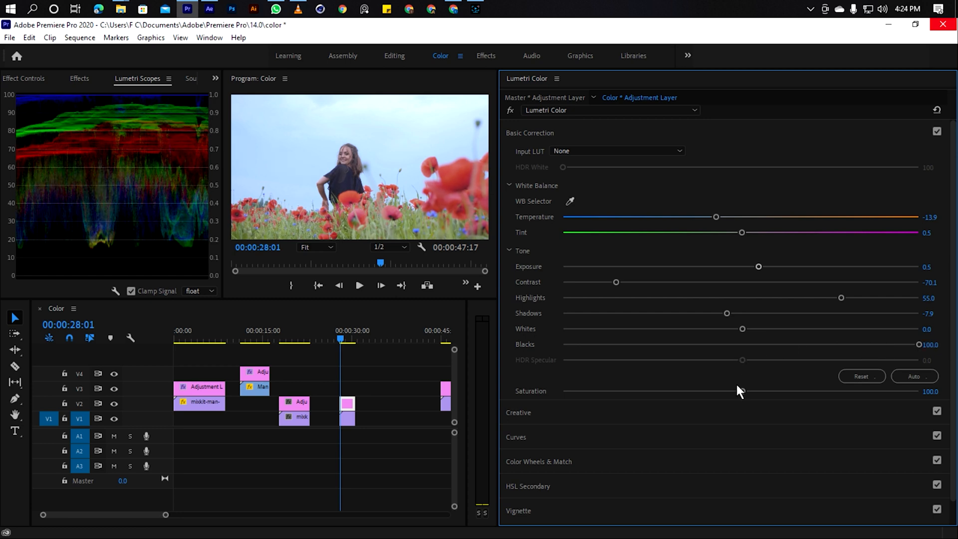
Boost the adjustment layer's Basic Correction saturation to 180
drag(740, 391, 918, 388)
click(931, 391)
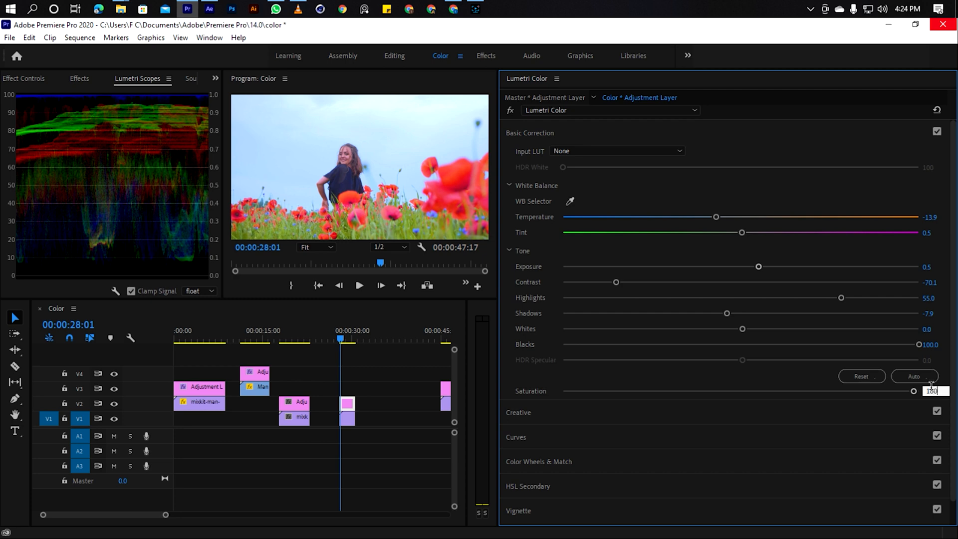
key(Return)
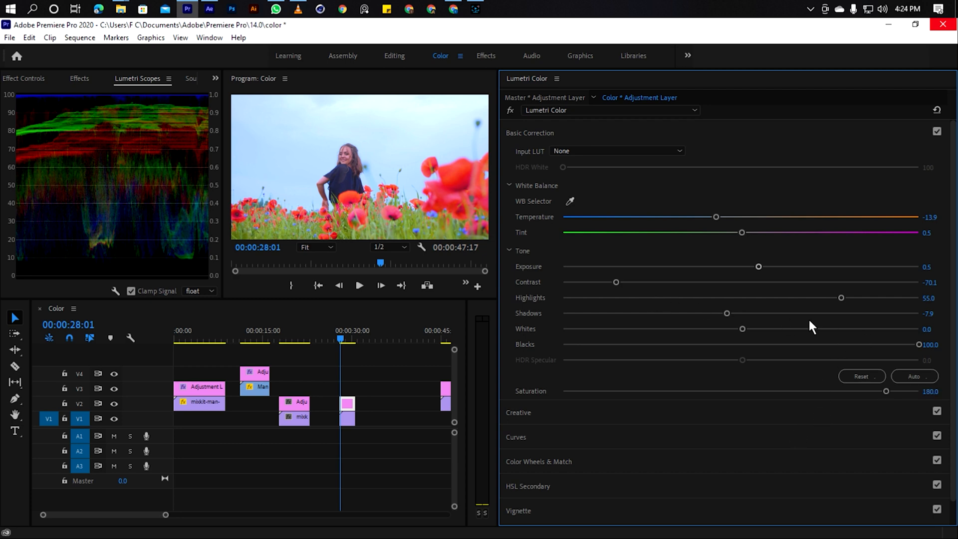
Reshape the white RGB curve with one point in the shadows and one in the midtones, both below the diagonal
click(518, 412)
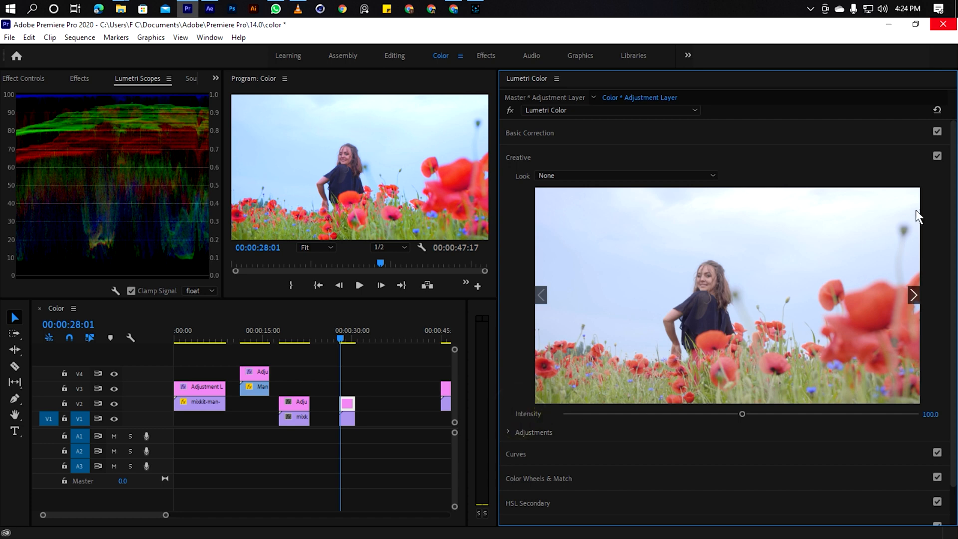
drag(951, 195, 950, 244)
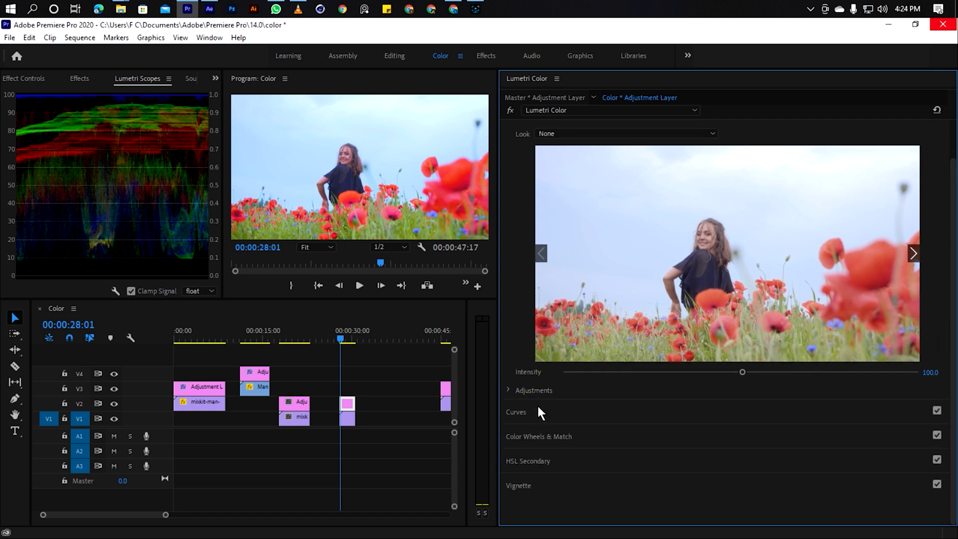
click(526, 412)
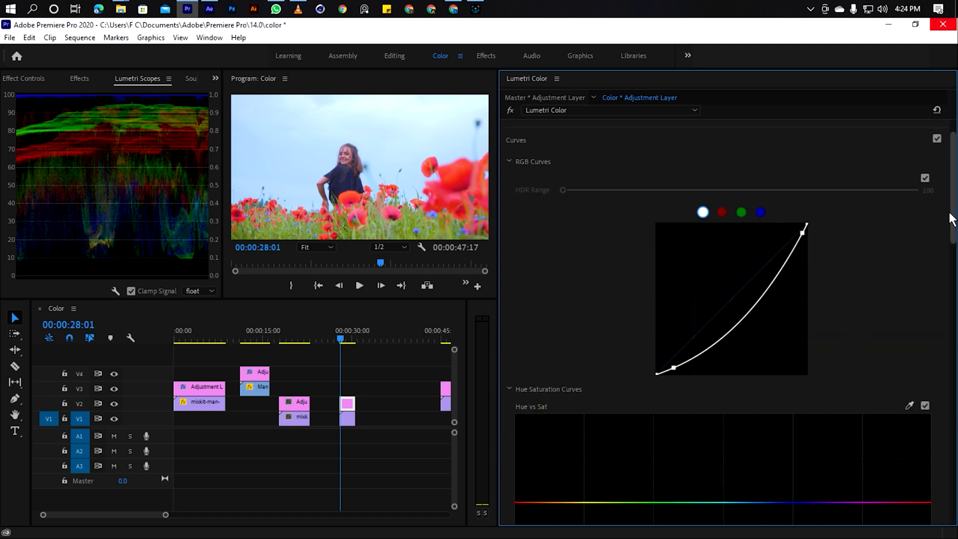
mouse_move(803, 233)
mouse_down()
mouse_move(795, 228)
mouse_move(802, 235)
mouse_up()
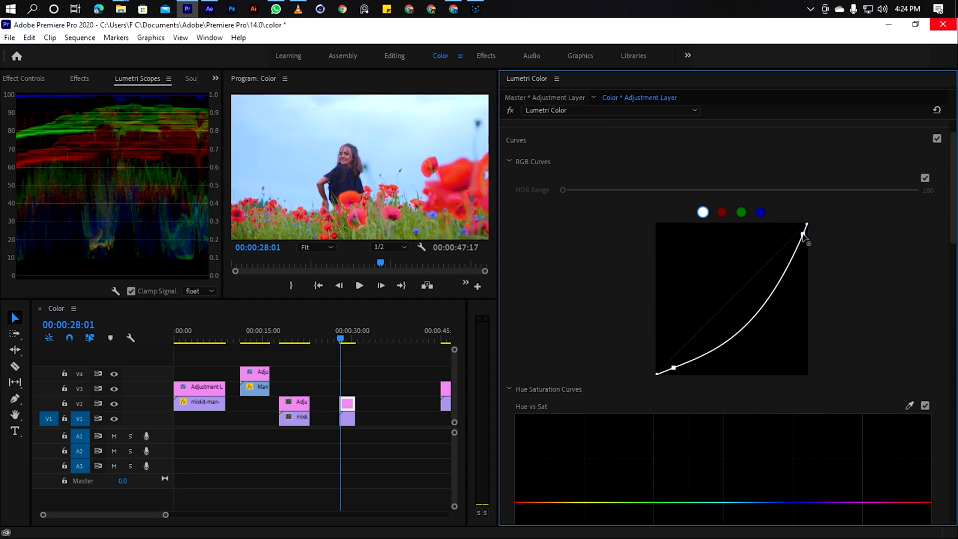
mouse_move(673, 367)
mouse_down()
mouse_move(671, 350)
mouse_move(680, 367)
mouse_up()
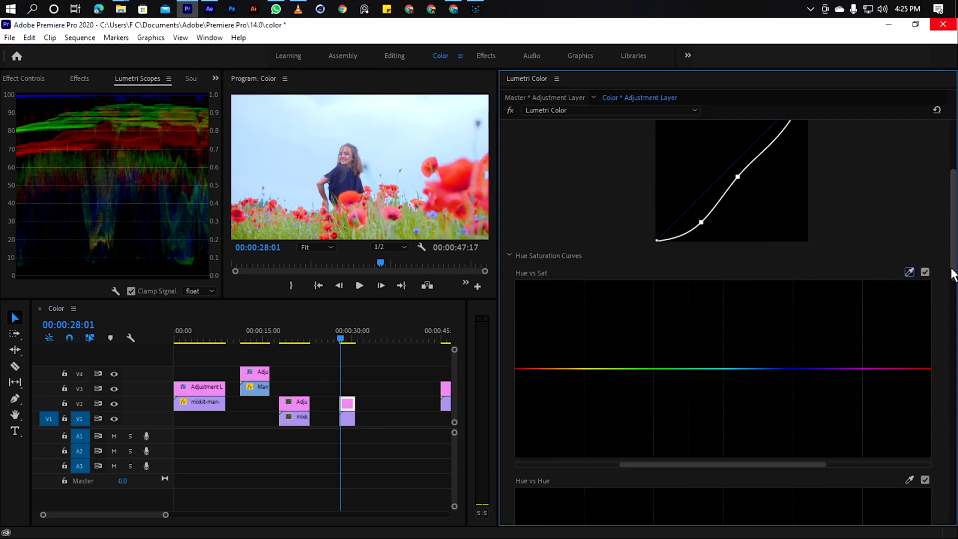
Try to desaturate the green sampled from the grass on the Hue vs Sat curve, and undo it
drag(952, 272, 953, 287)
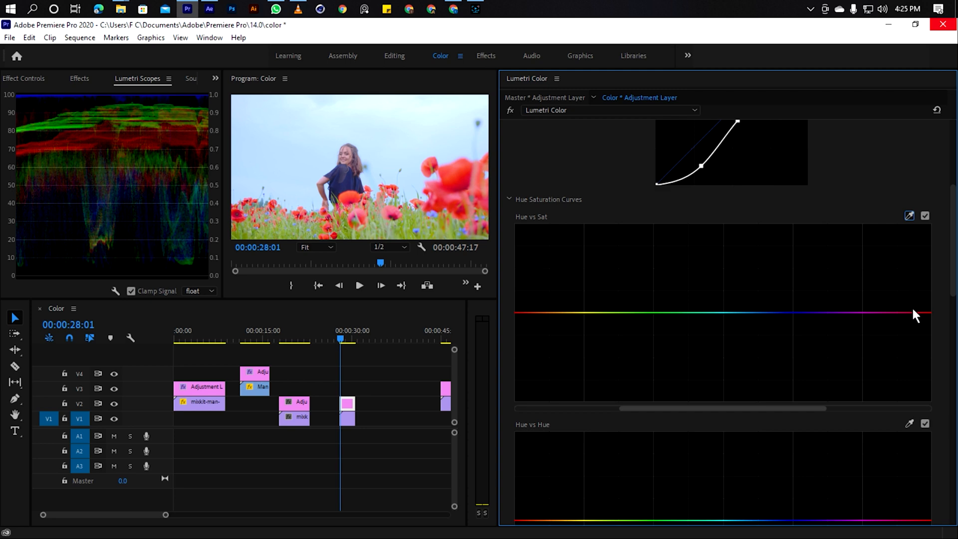
click(908, 214)
click(412, 221)
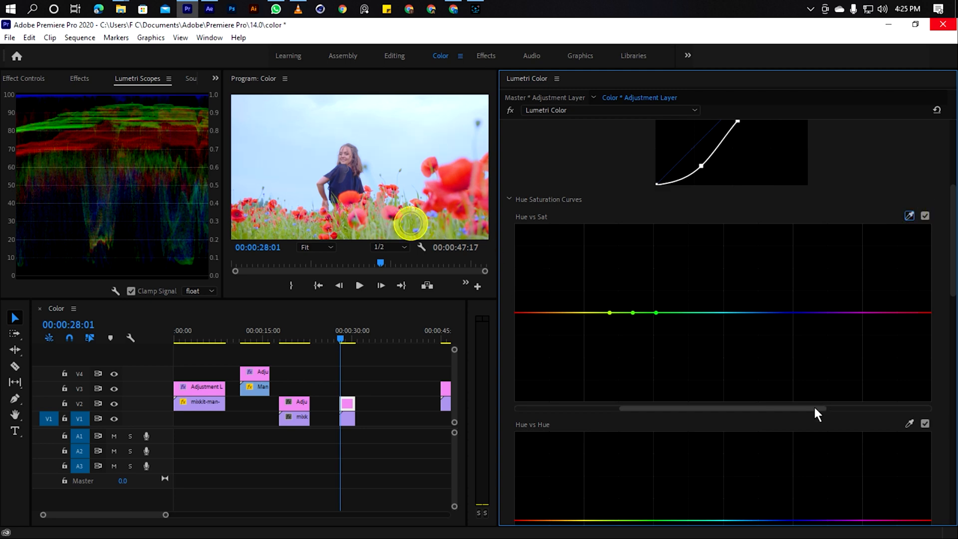
drag(632, 314, 632, 408)
key(ctrl+z)
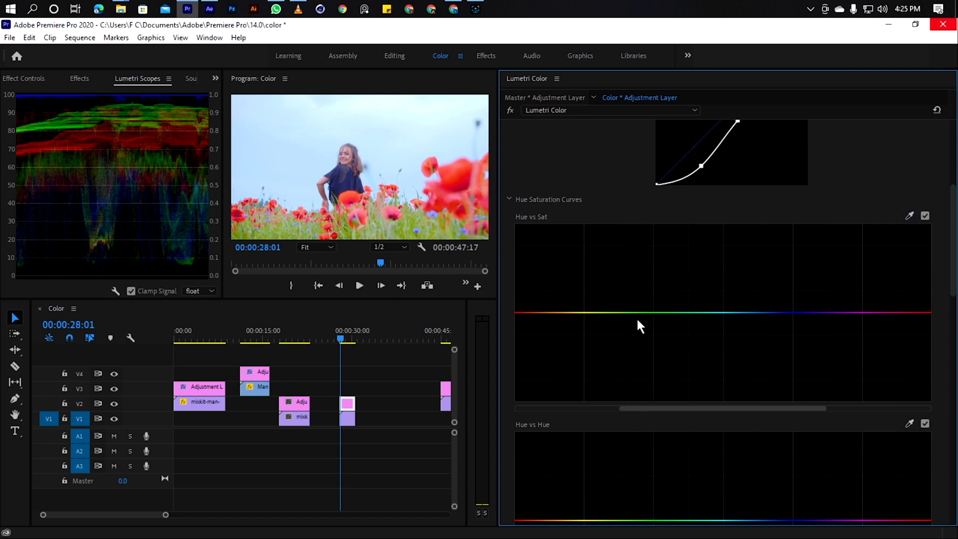
Try to lower the Hue vs Sat curve with manually placed green points, and undo the changes
drag(653, 314, 653, 381)
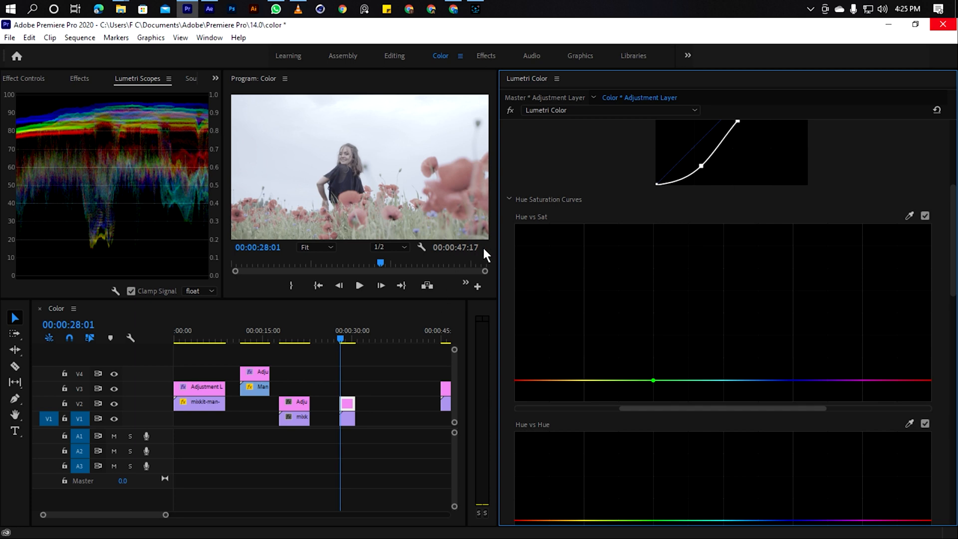
click(627, 380)
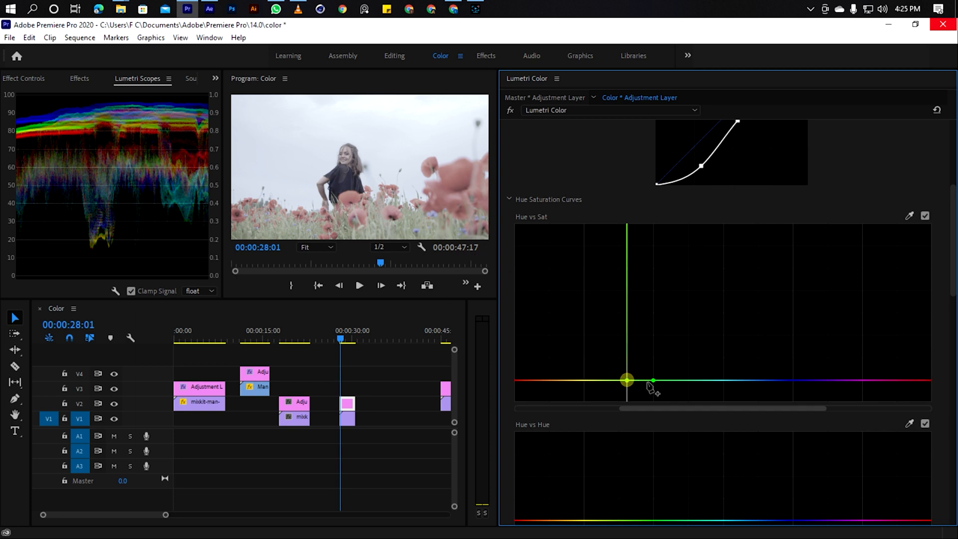
drag(653, 380, 656, 344)
key(ctrl+z)
key(ctrl+z)
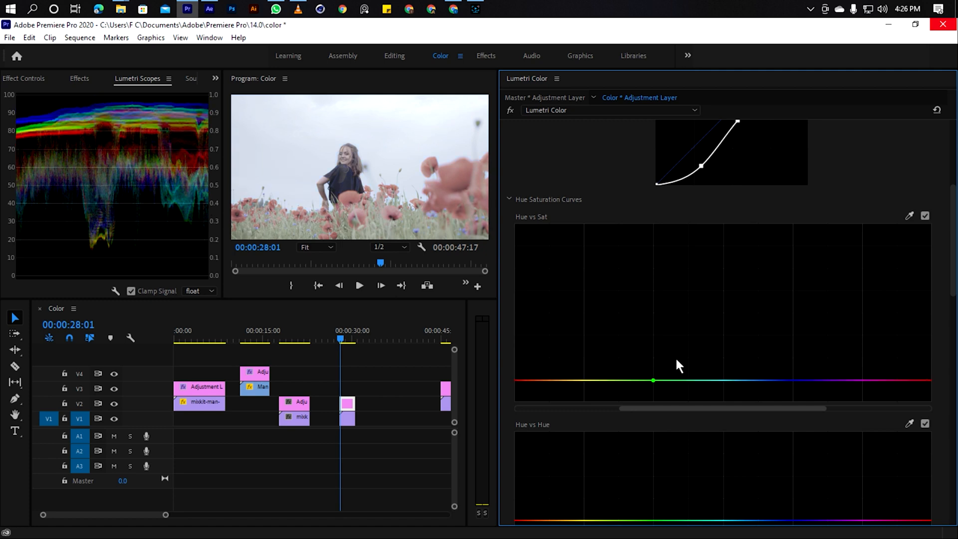
key(ctrl+z)
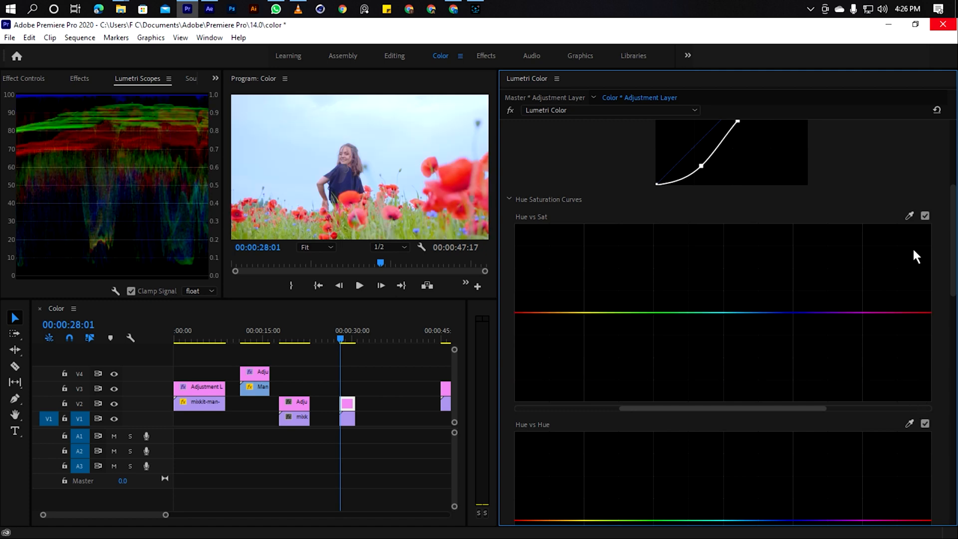
Sample the grass for the Hue vs Sat curve and raise the yellow and green points, leaving a slight dip between them
click(911, 217)
click(249, 234)
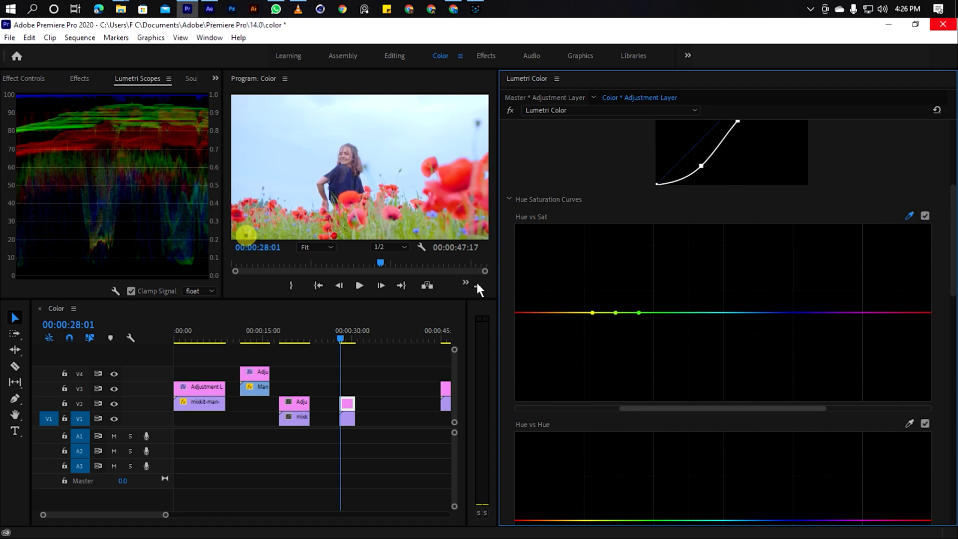
drag(592, 312, 659, 303)
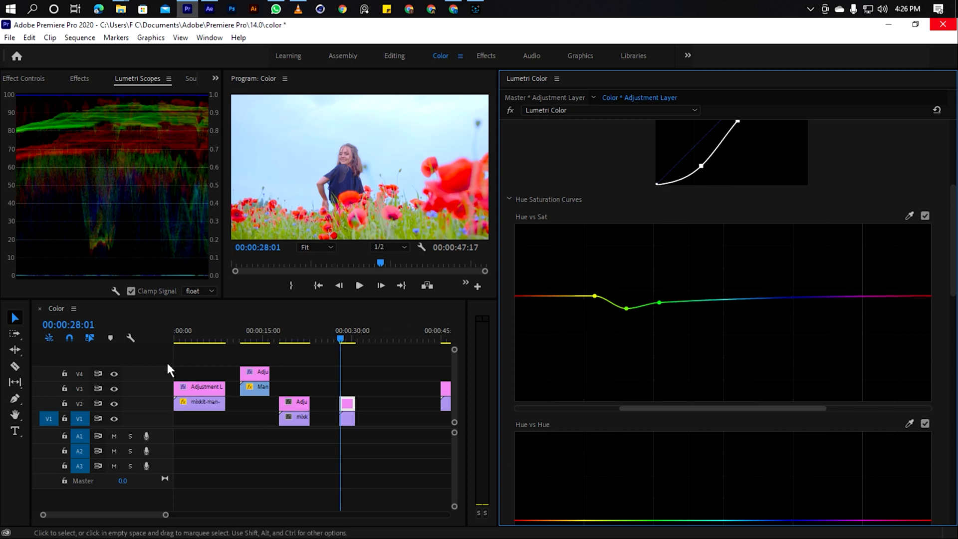
Toggle the visibility of track V2 off and on several times to compare the footage with and without the grade
click(113, 404)
click(113, 403)
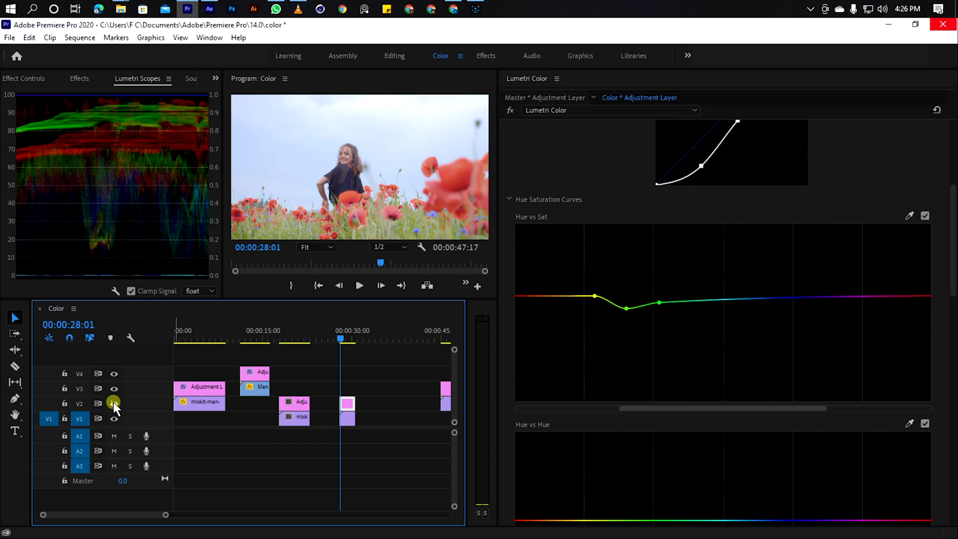
click(113, 402)
click(114, 402)
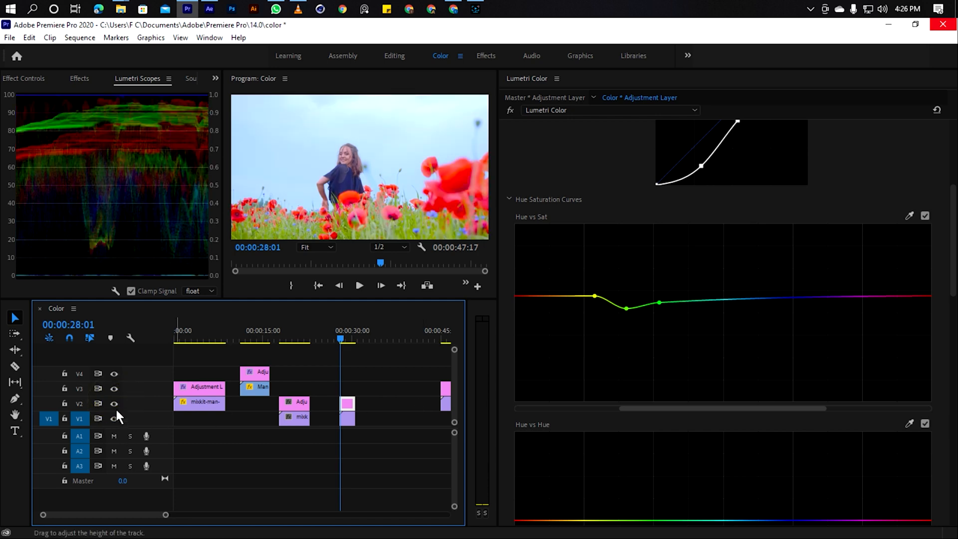
click(115, 404)
click(116, 406)
Sample the red poppies for the Hue vs Sat curve and raise the reds into a sharp saturation peak
click(909, 215)
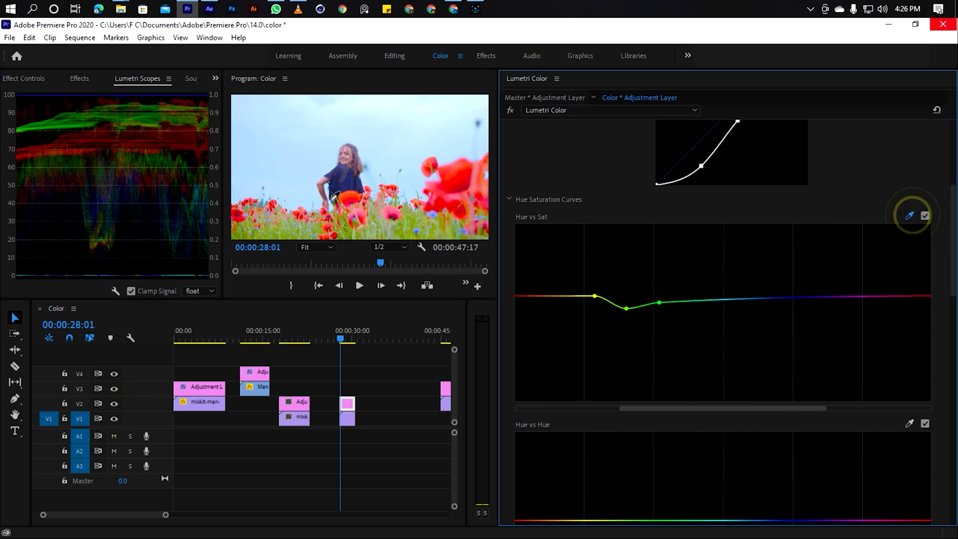
click(454, 180)
drag(906, 297, 907, 290)
drag(732, 411, 592, 394)
drag(805, 295, 780, 255)
drag(758, 288, 756, 314)
drag(804, 270, 792, 280)
drag(627, 407, 597, 409)
Shape a slight dip in the blues of the Hue vs Hue curve
drag(950, 282, 950, 312)
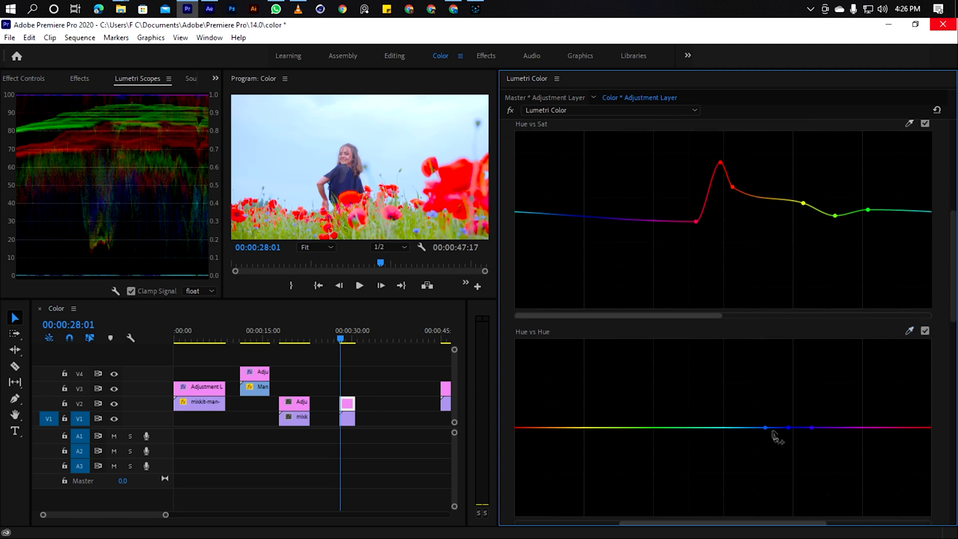
drag(786, 427, 767, 422)
Dip the yellows on the Hue vs Luma curve and raise the orange and green points slightly on either side
drag(954, 287, 952, 333)
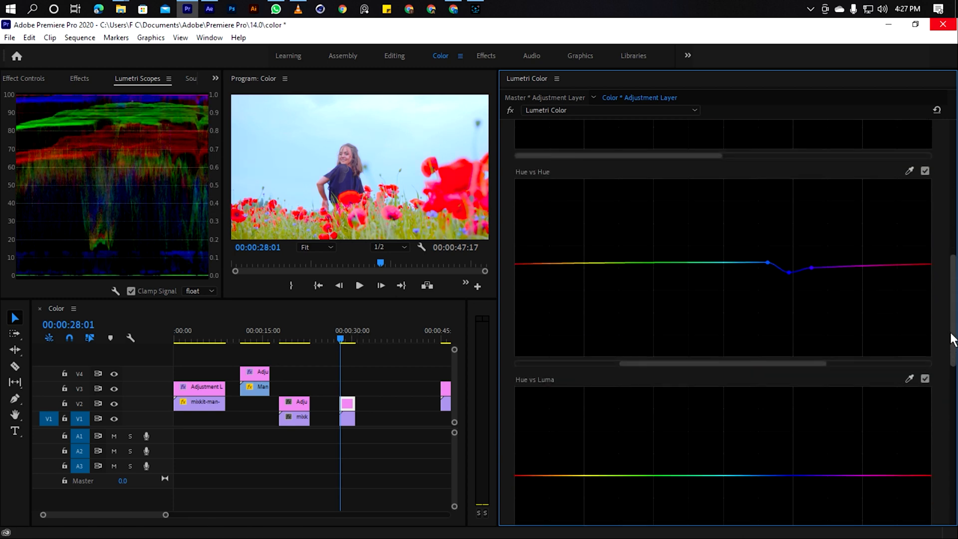
drag(693, 362, 694, 363)
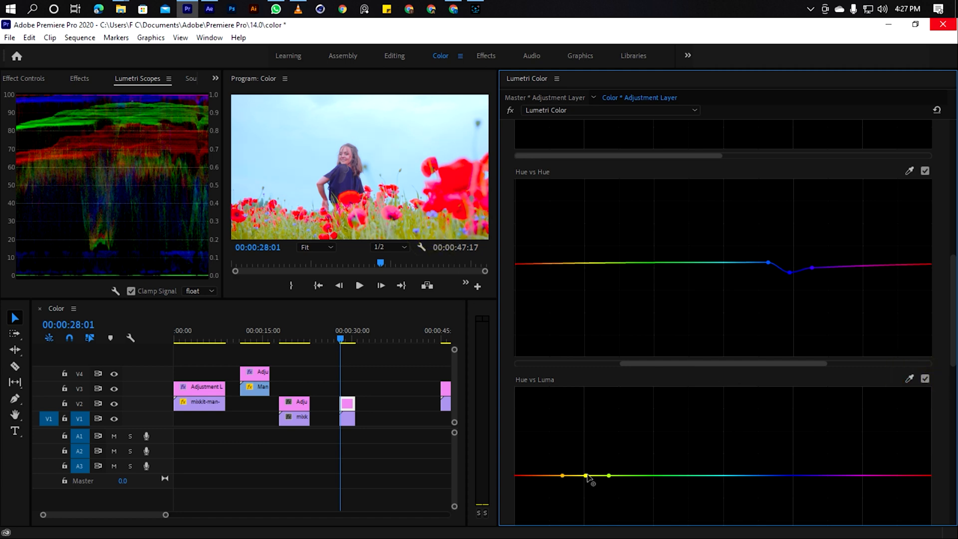
drag(586, 475, 566, 465)
click(562, 475)
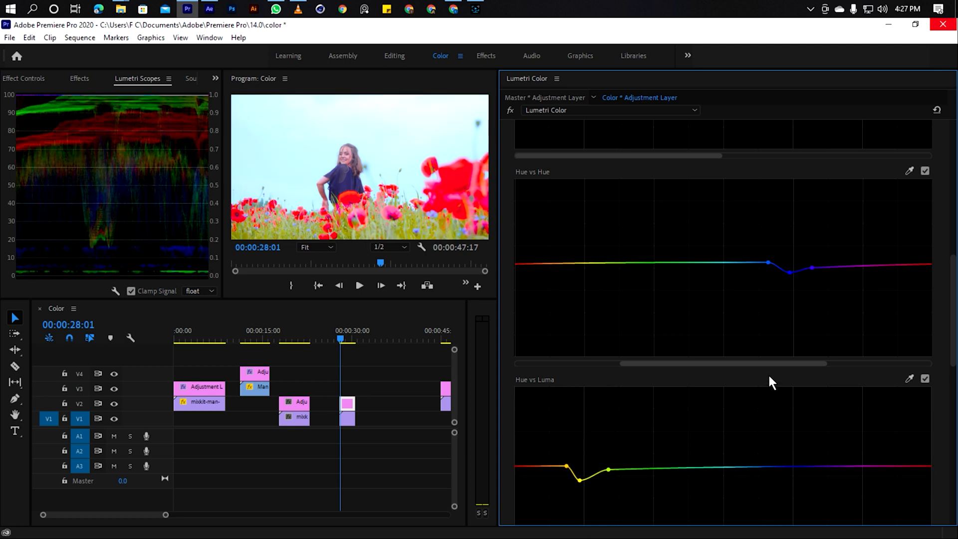
Sample the grass for the Hue vs Sat curve and raise its yellow-green point slightly
scroll(667, 272, up, 5)
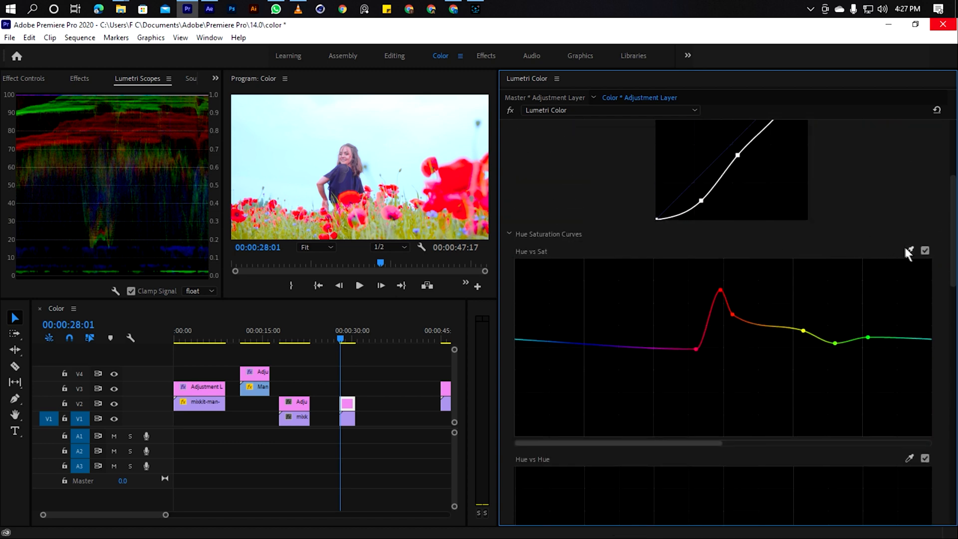
click(414, 223)
mouse_move(803, 329)
mouse_down()
mouse_move(814, 301)
mouse_move(796, 358)
mouse_move(813, 322)
mouse_up()
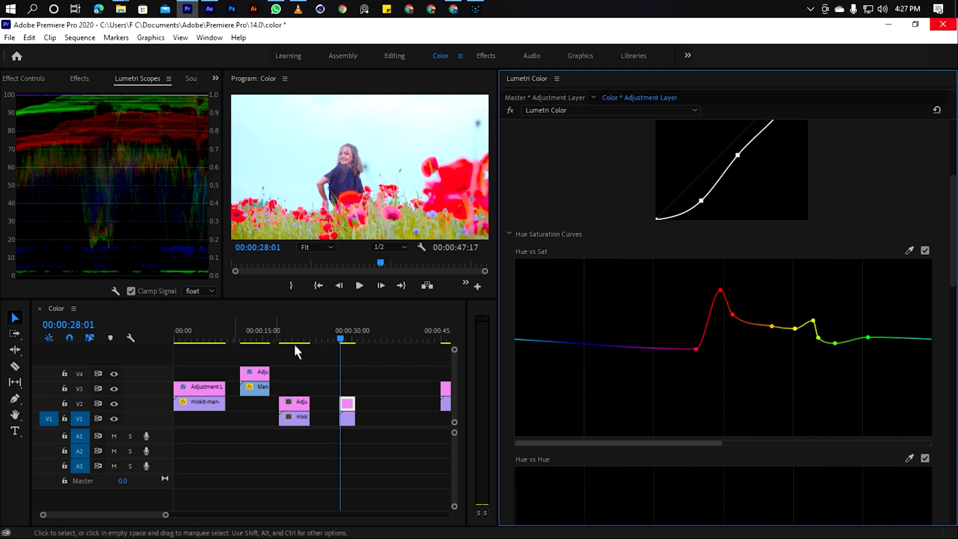
Switch the adjustment layer's Lumetri Color effect off and on repeatedly to compare the graded and ungraded footage
click(28, 80)
click(19, 254)
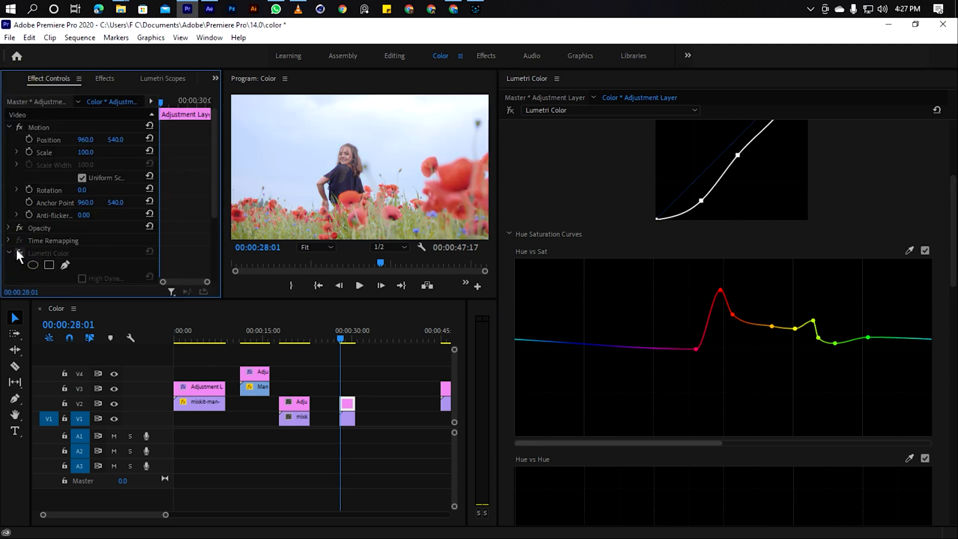
click(17, 252)
click(17, 252)
click(18, 251)
Play and scrub through the graded poppy clip to its end to review the colors
click(347, 338)
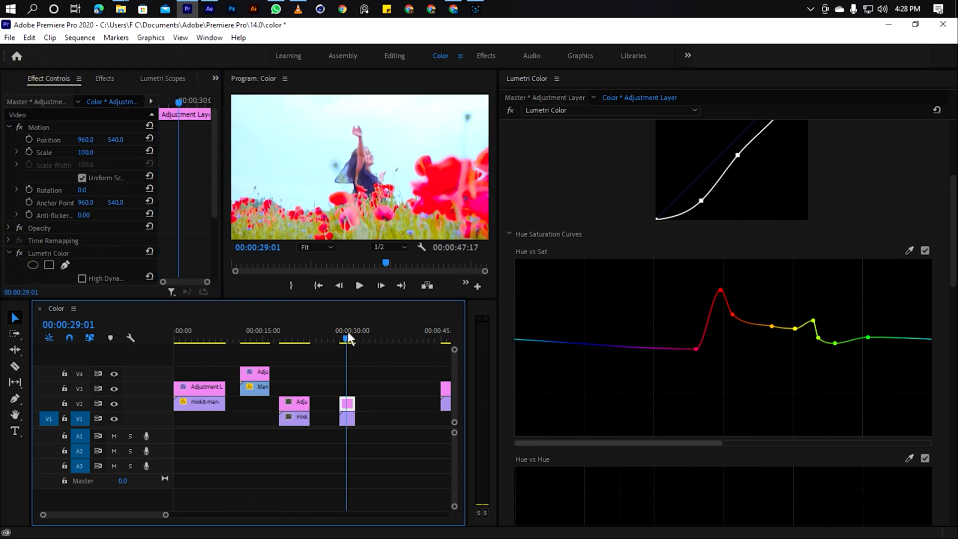
key(space)
click(340, 334)
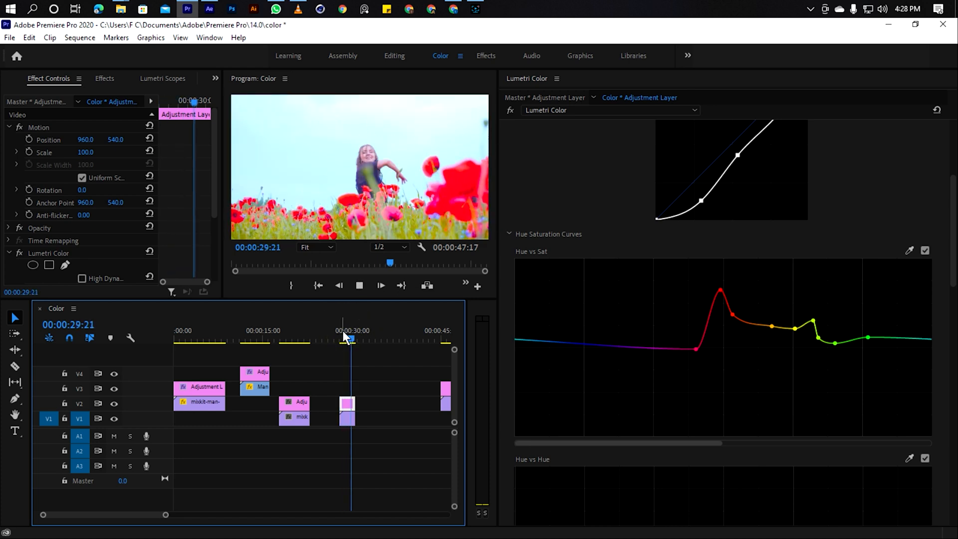
key(space)
drag(351, 336, 354, 336)
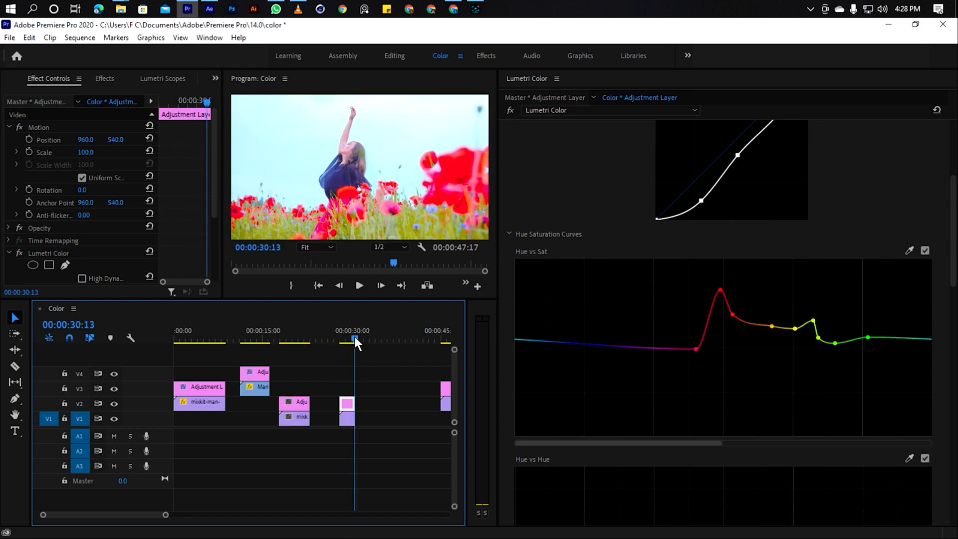
Add sampled cyan-to-blue points to the Hue vs Sat curve and magnify the program preview to 75% around the woman
click(909, 250)
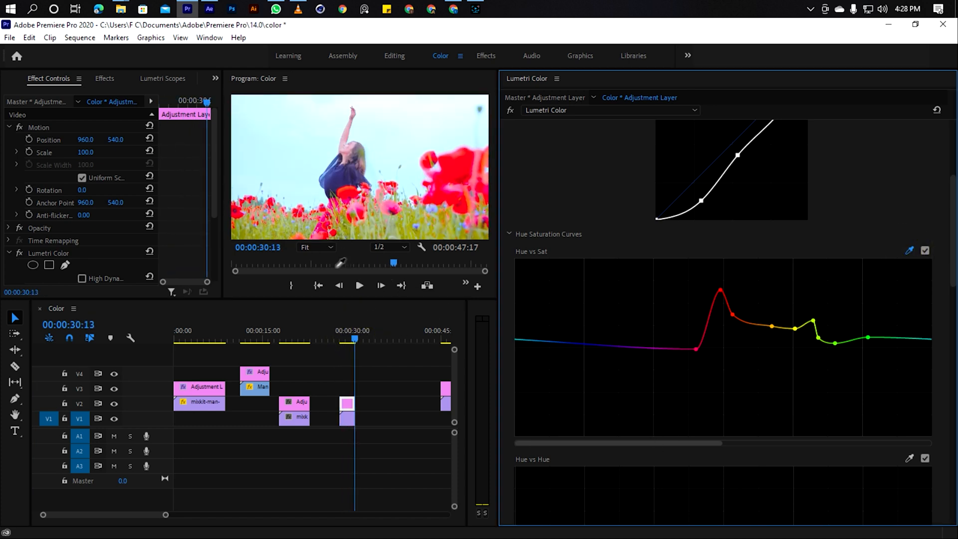
click(305, 248)
click(314, 315)
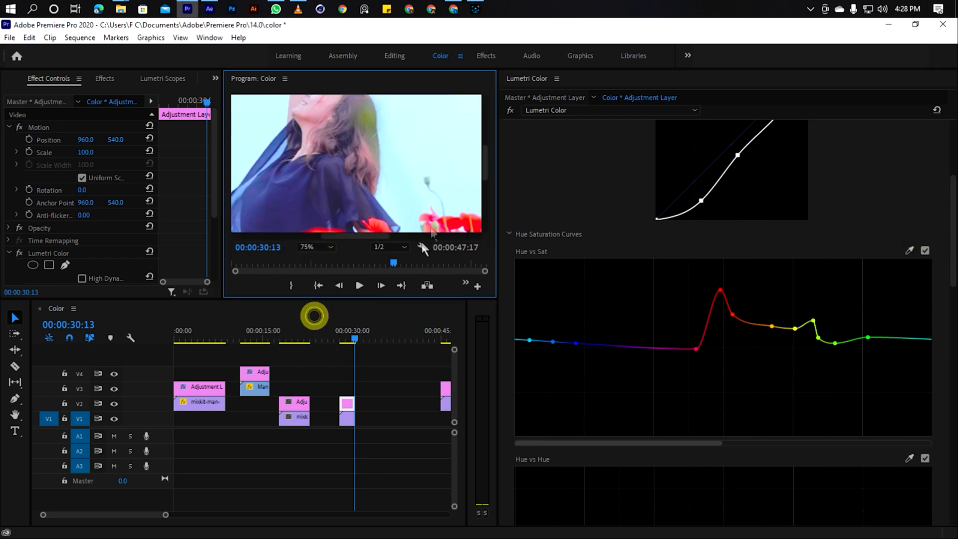
drag(487, 167, 487, 145)
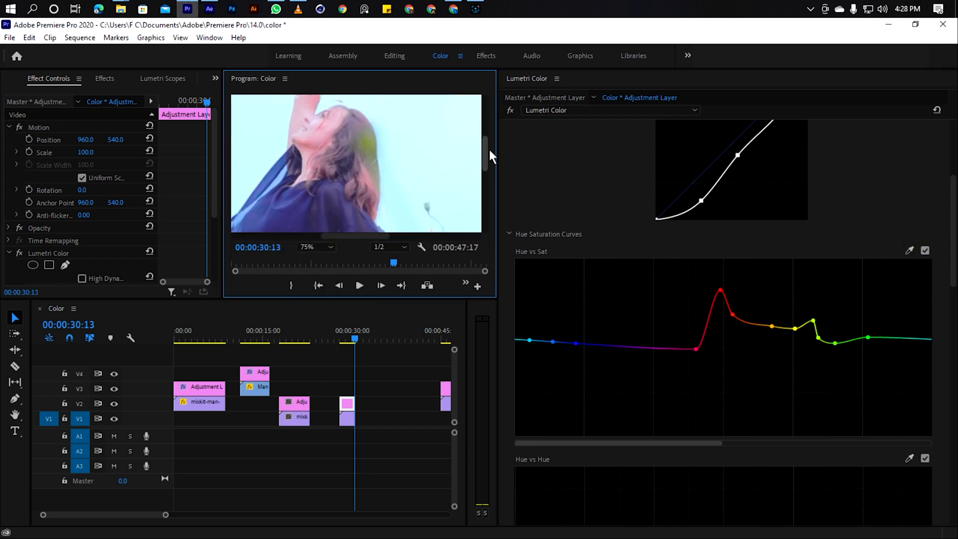
Sample the woman's blue-violet tones for the Hue vs Hue curve and raise the violet point slightly
click(908, 458)
drag(954, 249, 954, 295)
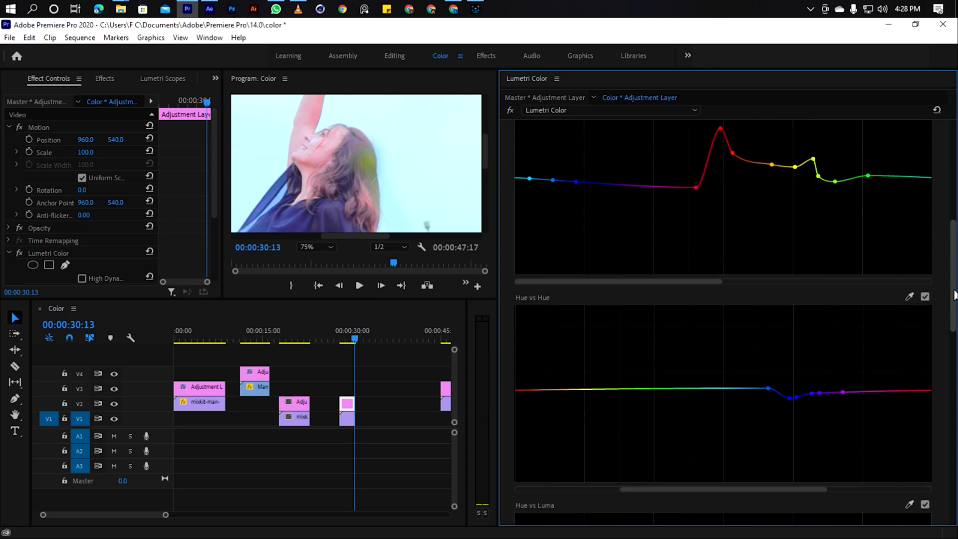
drag(797, 382, 821, 385)
mouse_move(951, 249)
mouse_down()
mouse_move(952, 289)
mouse_move(952, 257)
mouse_up()
scroll(481, 156, up, 1)
Sample the pink poppies for the Hue vs Hue curve and lower the red end below a slightly raised magenta point
drag(481, 156, 479, 204)
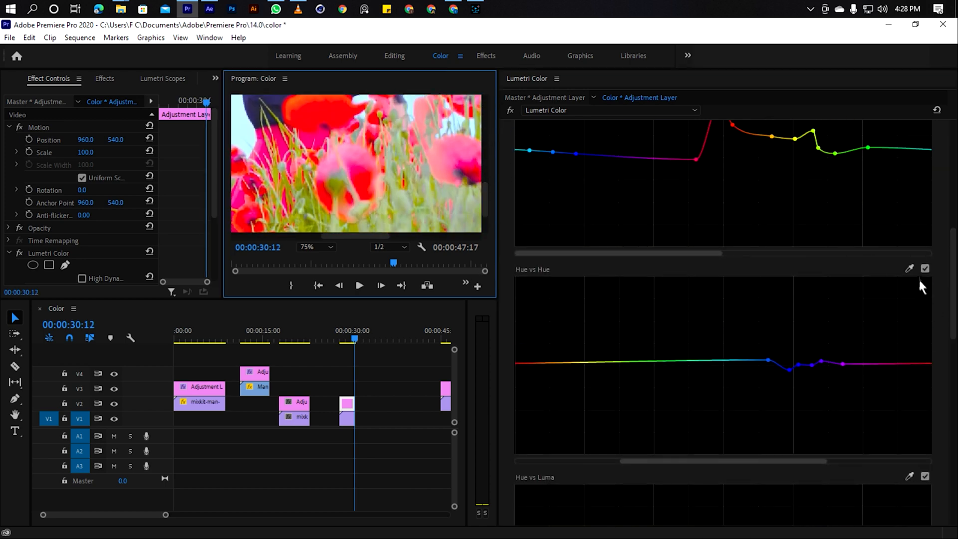
click(909, 269)
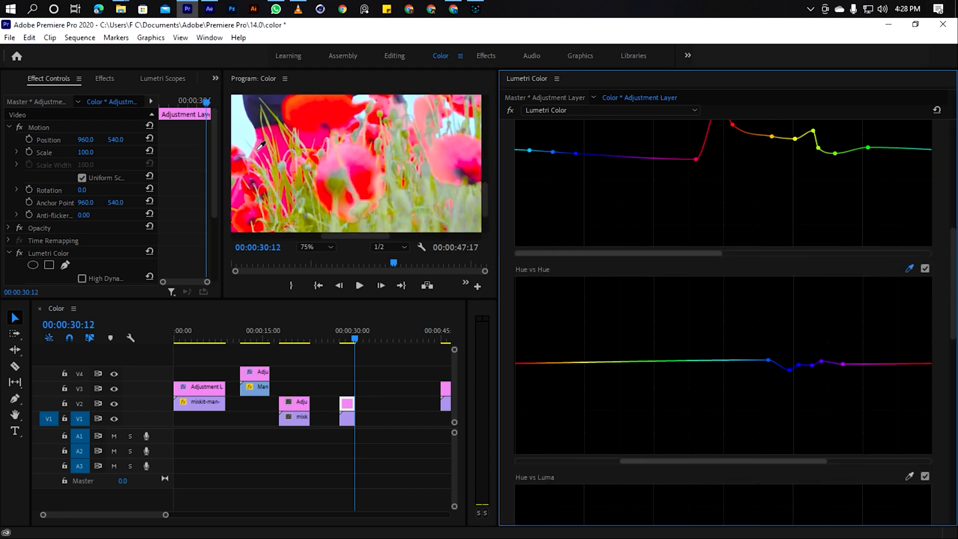
drag(885, 364, 927, 373)
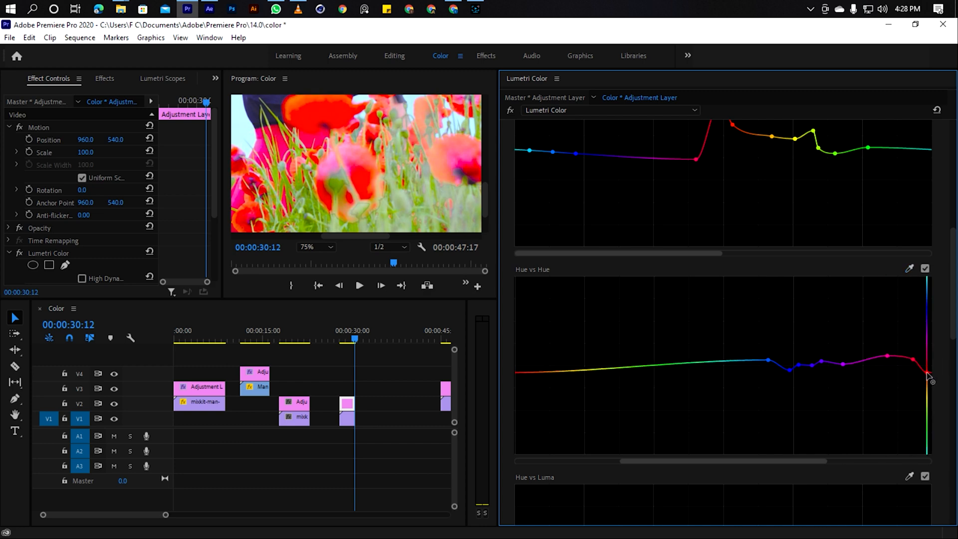
Set the program preview back to Fit and toggle the Lumetri Color effect mid-clip to compare the new poppy hues
click(313, 247)
click(307, 259)
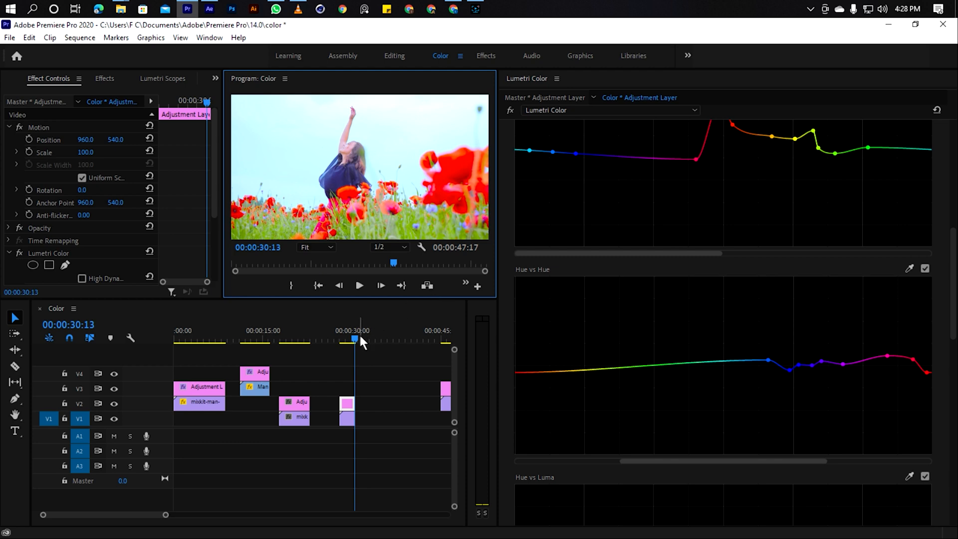
click(346, 338)
click(19, 253)
click(19, 252)
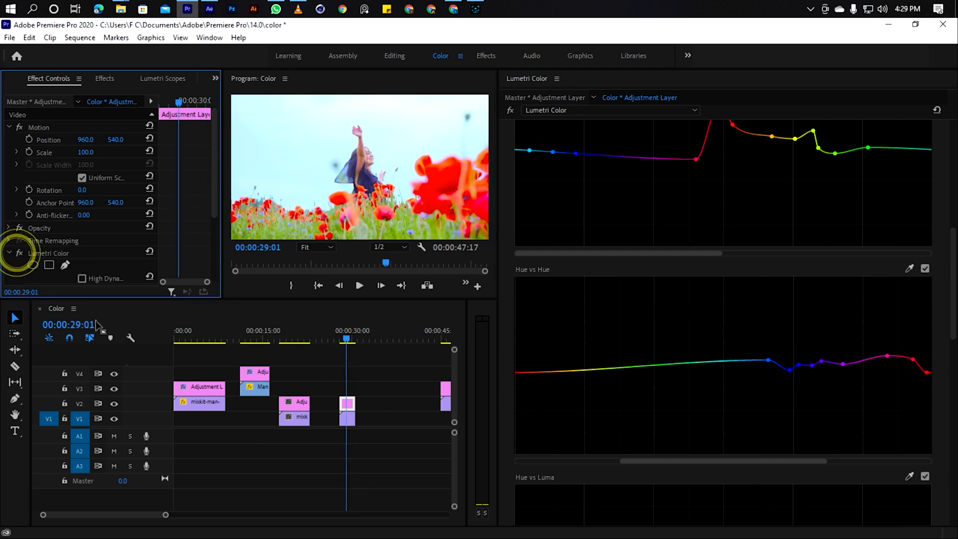
Play part of the graded poppy clip to check the adjusted hues in motion
click(337, 338)
scroll(291, 441, down, 1)
key(space)
key(space)
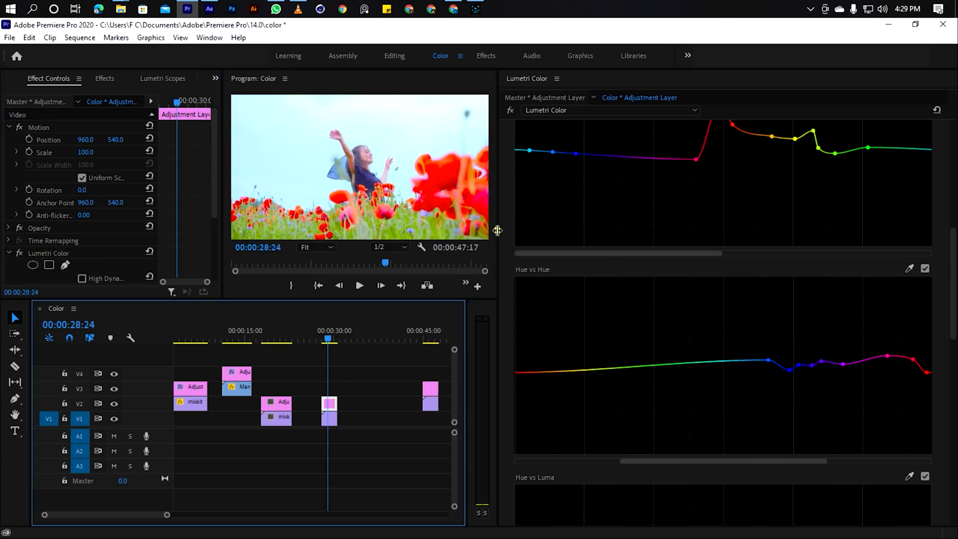
Narrow the Lumetri Color panel to widen the program monitor, and apply the Crop effect to the poppy clip's adjustment layer
drag(498, 230, 769, 230)
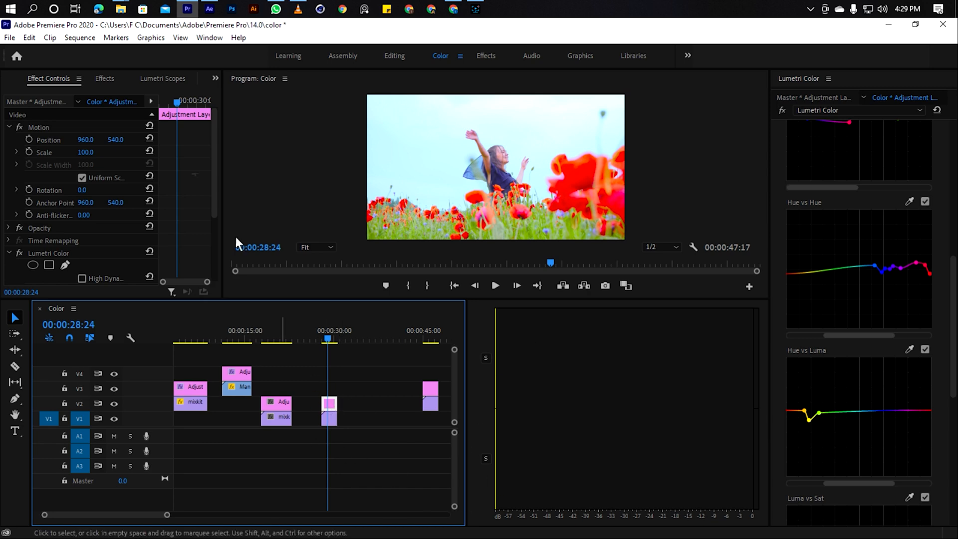
click(104, 78)
click(74, 93)
text(c)
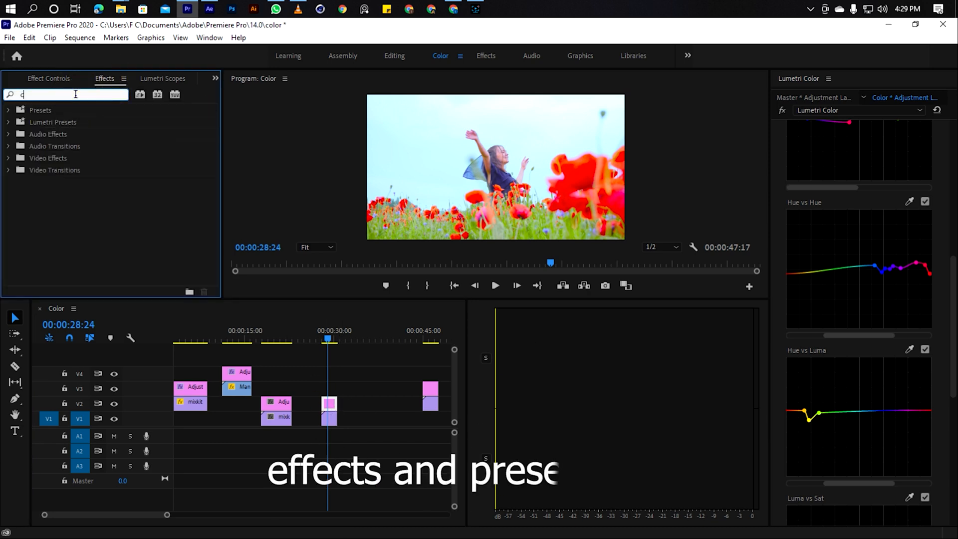
text(rop)
click(43, 182)
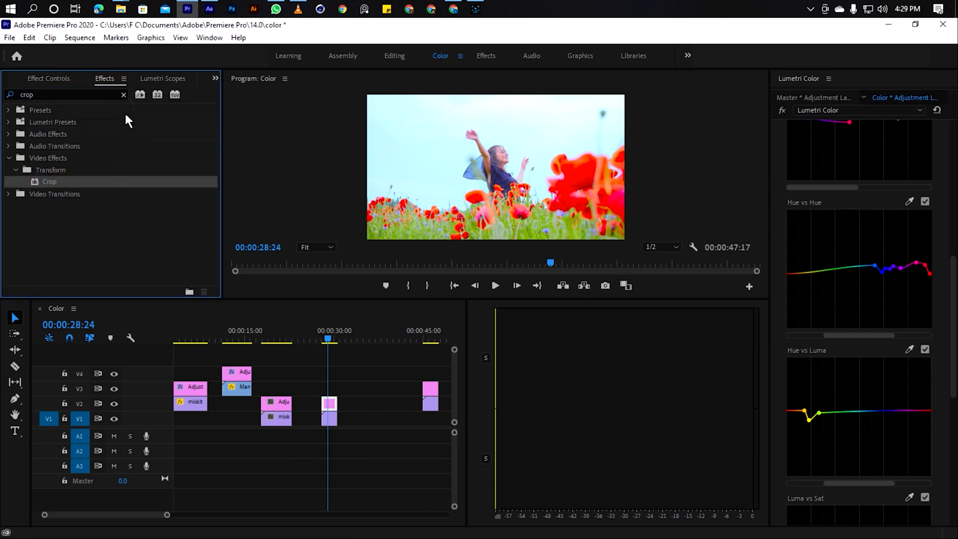
Crop the adjustment layer by 10% at the top and 10% at the bottom to form cinematic bars
click(48, 79)
scroll(124, 216, down, 5)
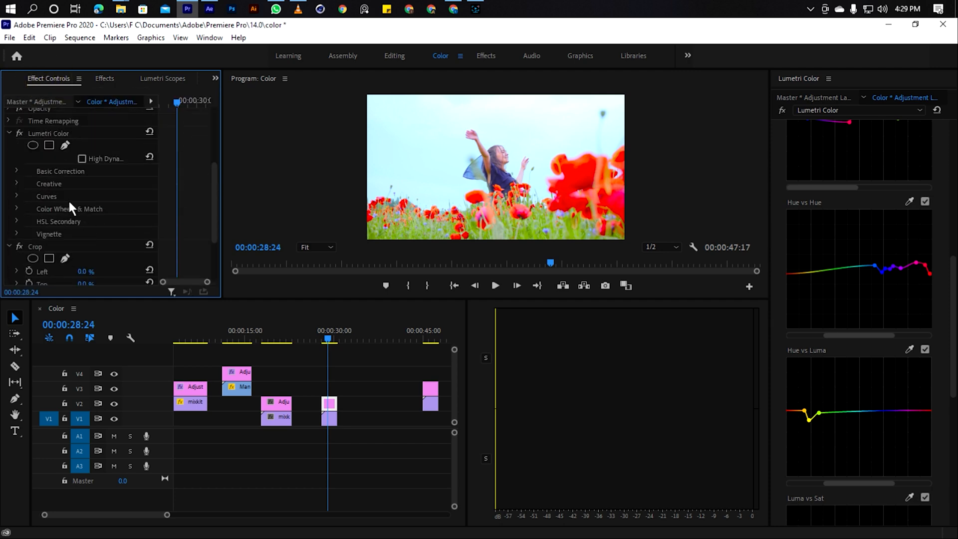
text(10)
key(Return)
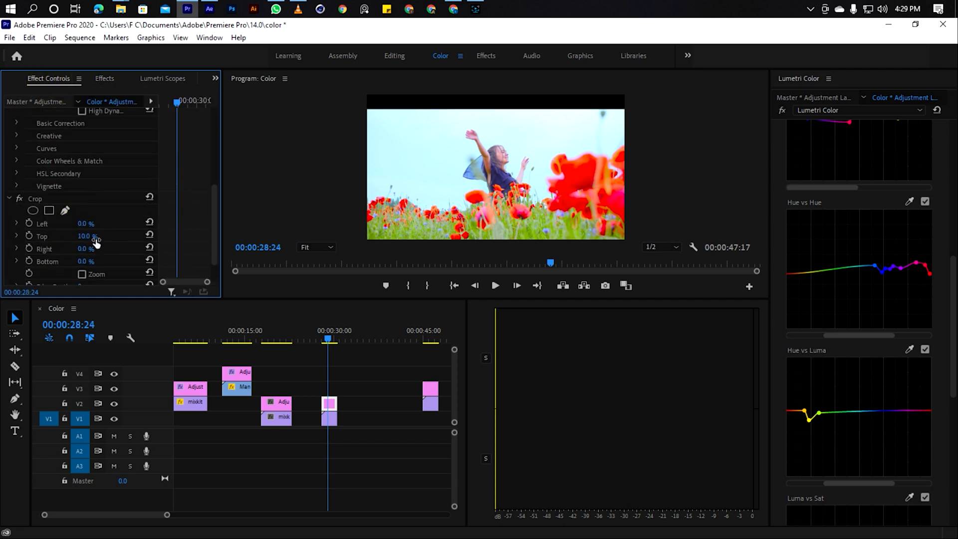
click(93, 258)
text(10)
key(Return)
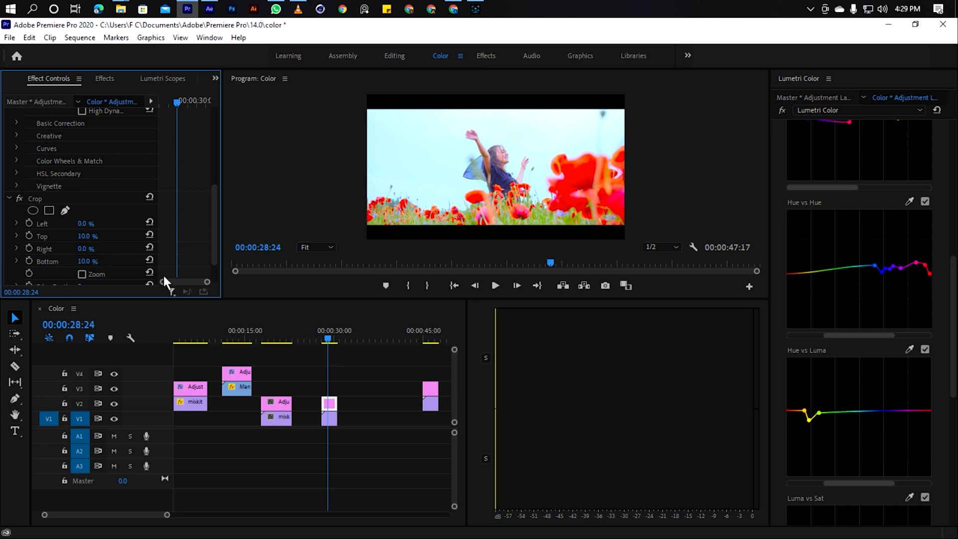
Widen the timeline panel and play the cropped, graded poppy clip from its start
drag(466, 376, 703, 394)
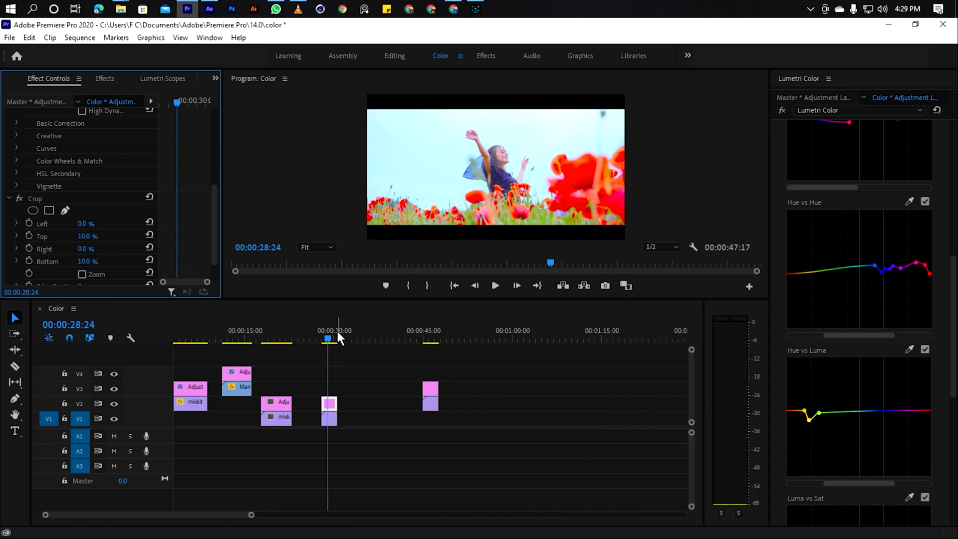
click(322, 335)
key(space)
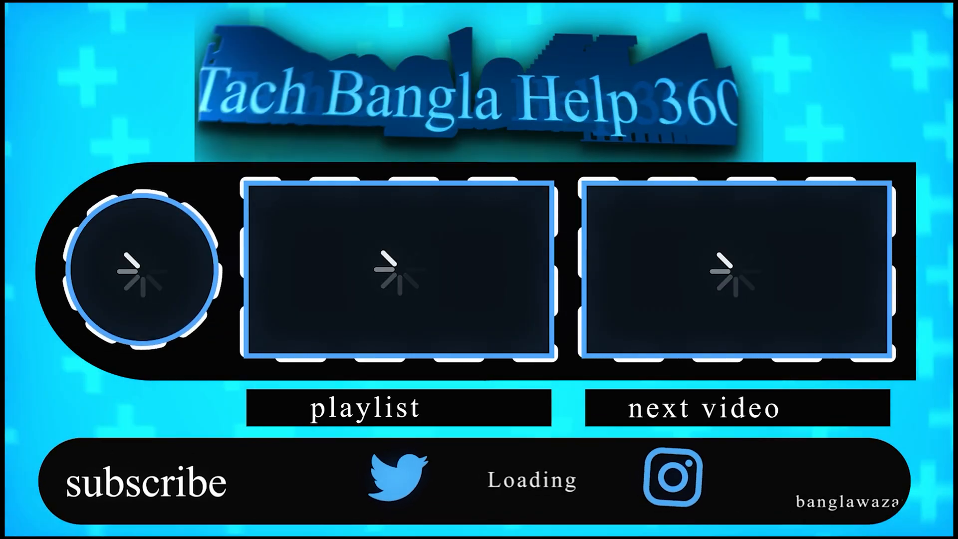